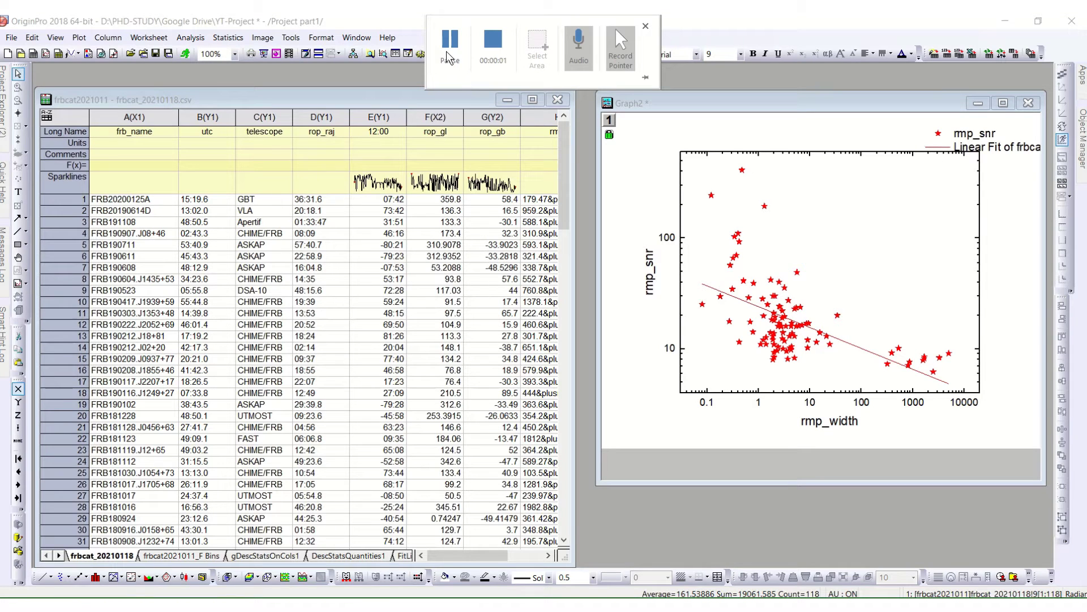
Bring the Graph2 window to the front and select its plot layer.
{"action": "left_click", "coordinate": [665, 130]}
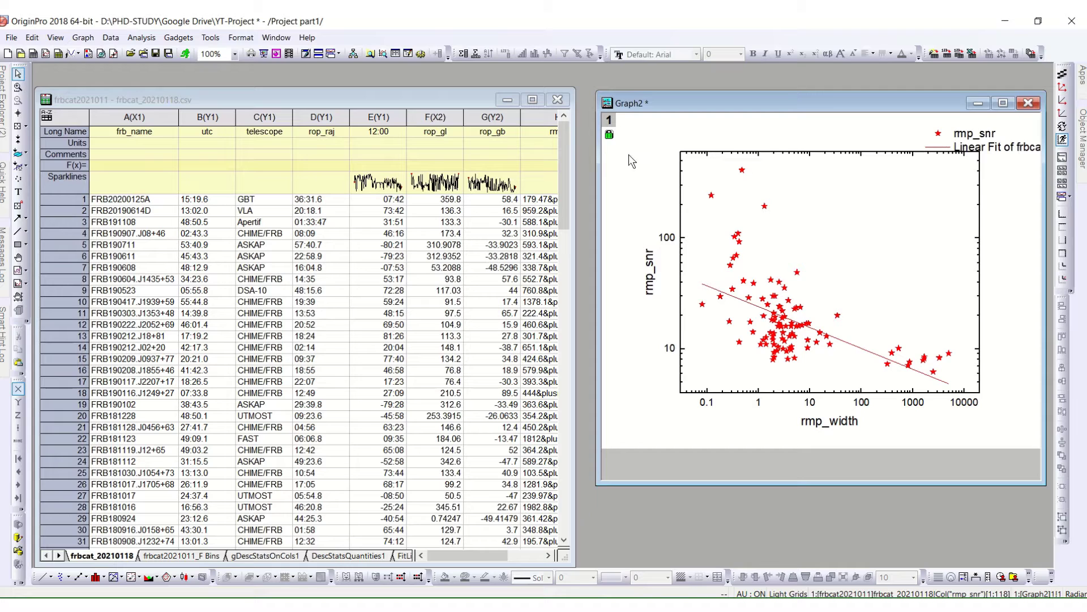
{"action": "left_click", "coordinate": [731, 212]}
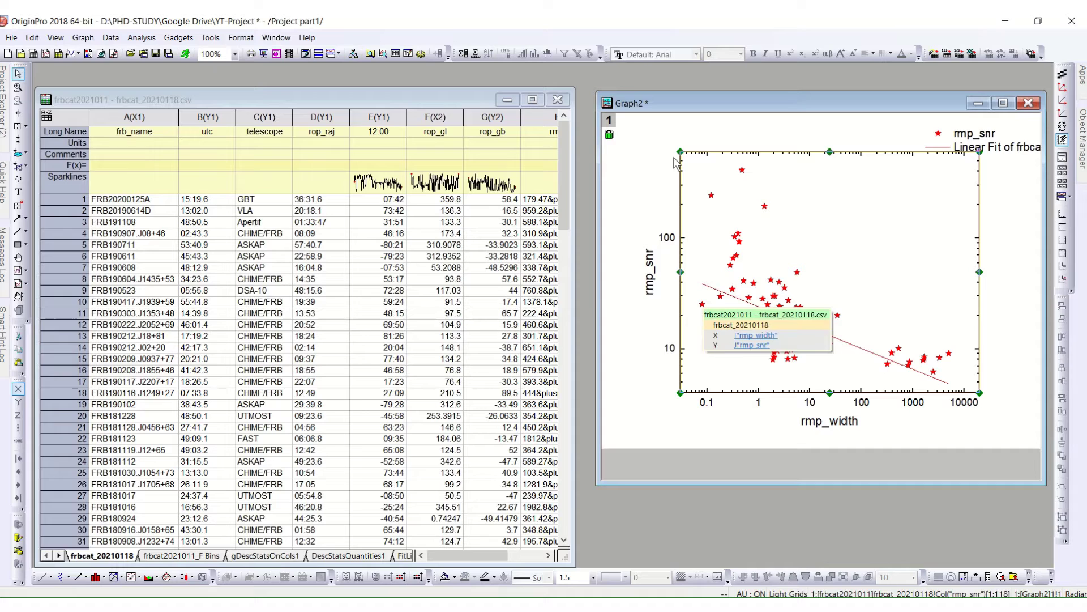
Open the Graph menu's New Layer(Axes) submenu.
{"action": "left_click", "coordinate": [79, 38]}
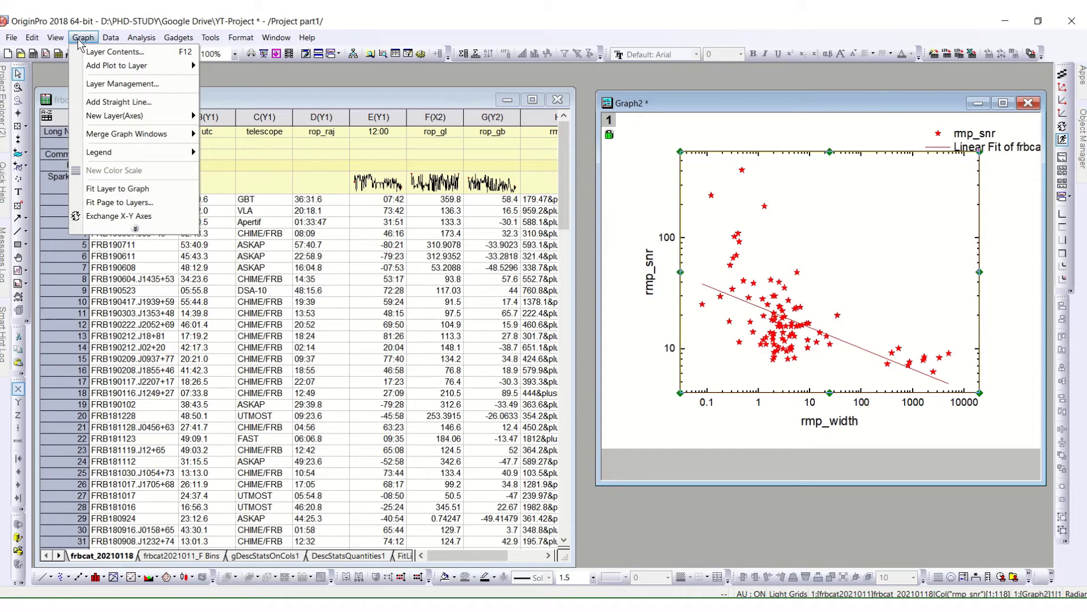
{"action": "mouse_move", "coordinate": [102, 122]}
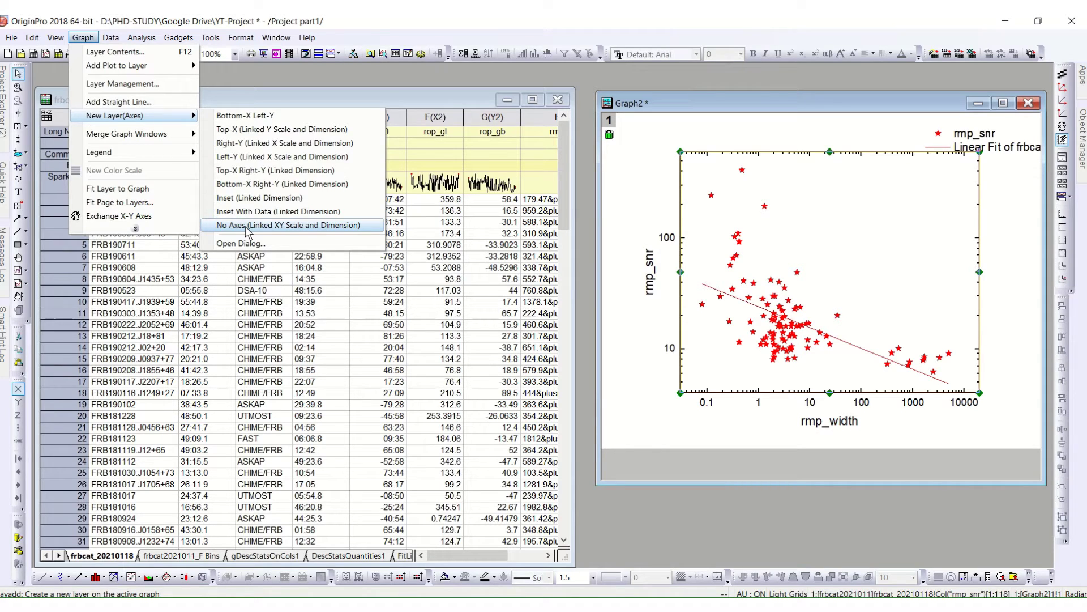
Add a No Axes (Linked XY Scale and Dimension) layer and open its Plot Setup.
{"action": "left_click", "coordinate": [247, 226]}
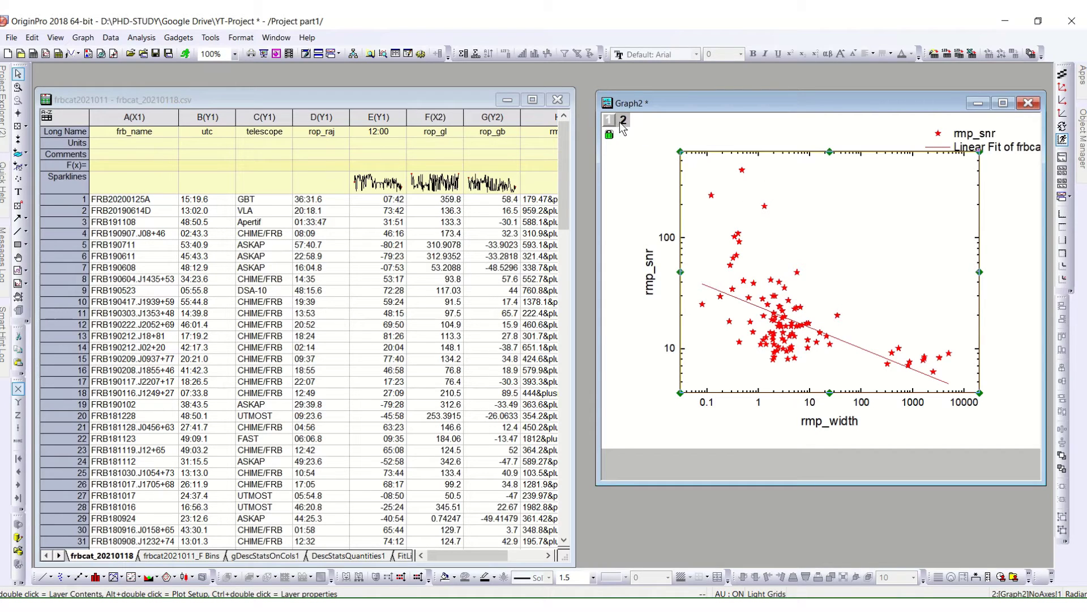
{"action": "right_click", "coordinate": [789, 234]}
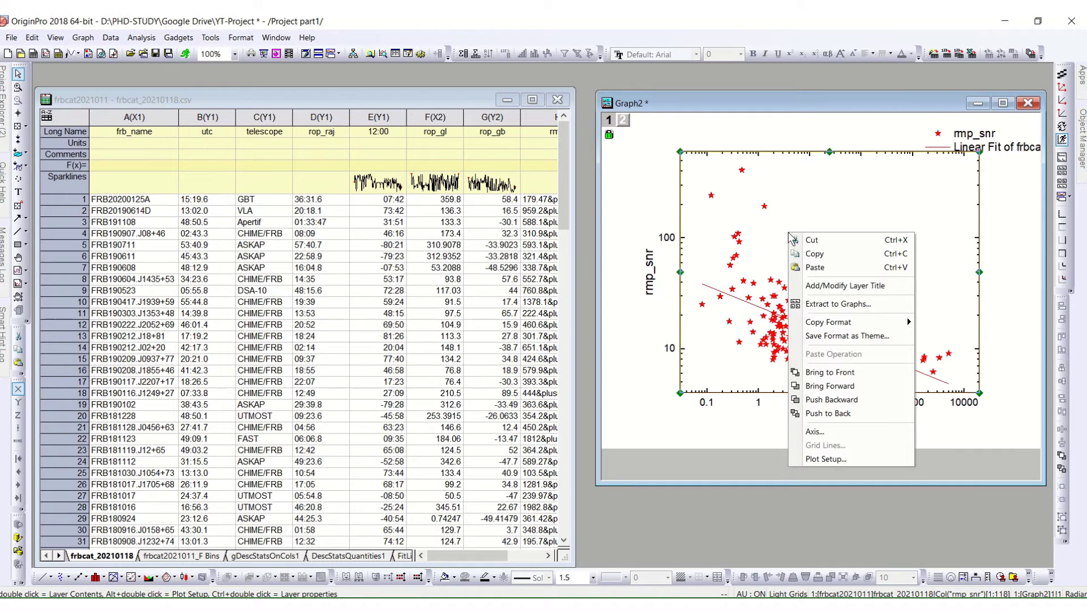
{"action": "left_click", "coordinate": [834, 458]}
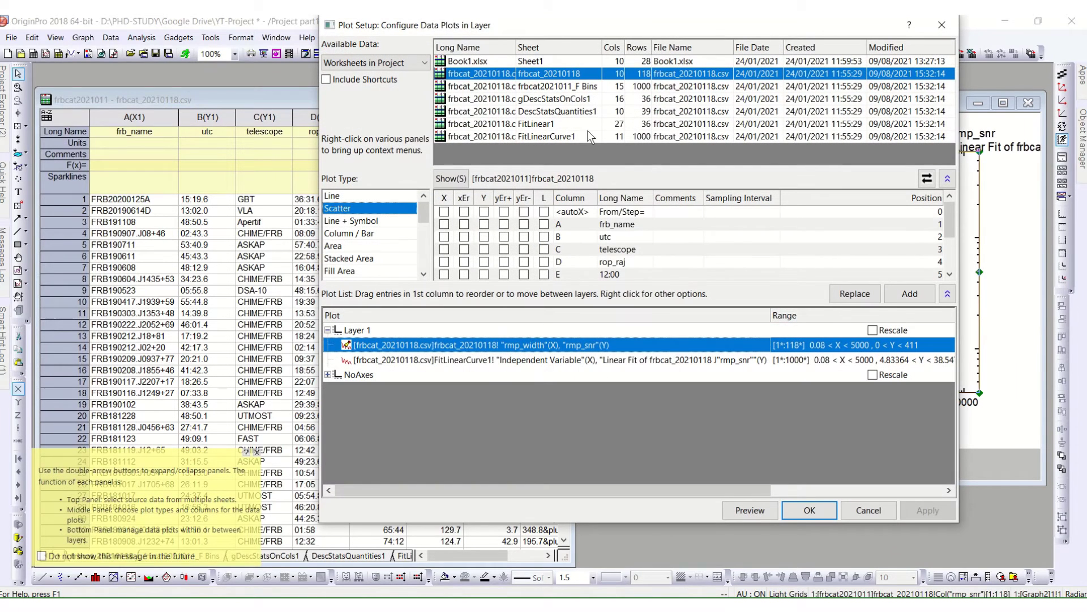
{"action": "left_click_drag", "start_coordinate": [564, 26], "coordinate": [635, 28]}
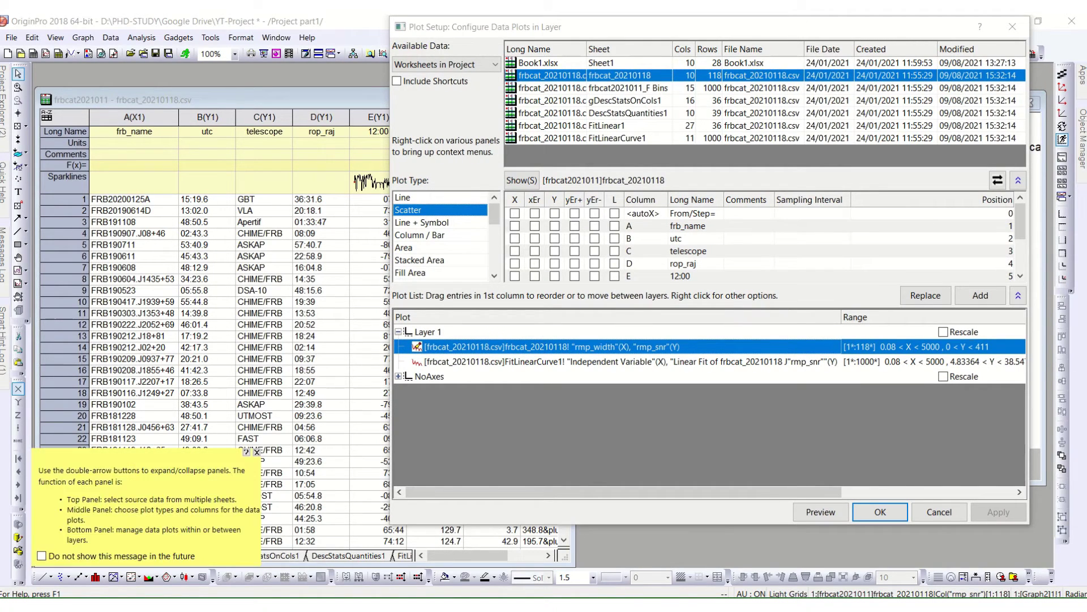
{"action": "left_click", "coordinate": [257, 452]}
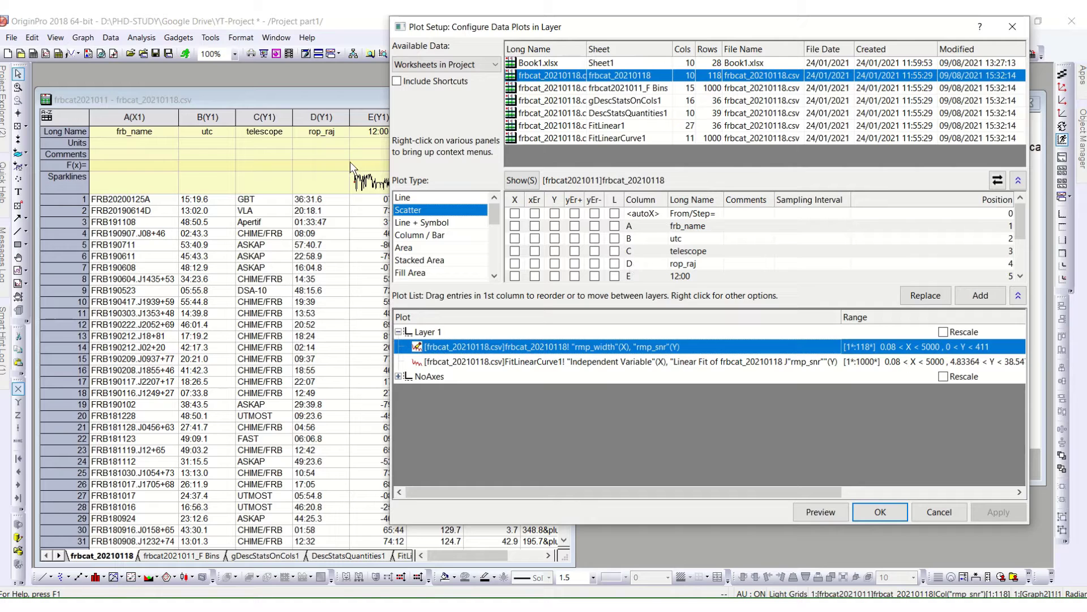
{"action": "left_click_drag", "start_coordinate": [503, 41], "coordinate": [678, 80]}
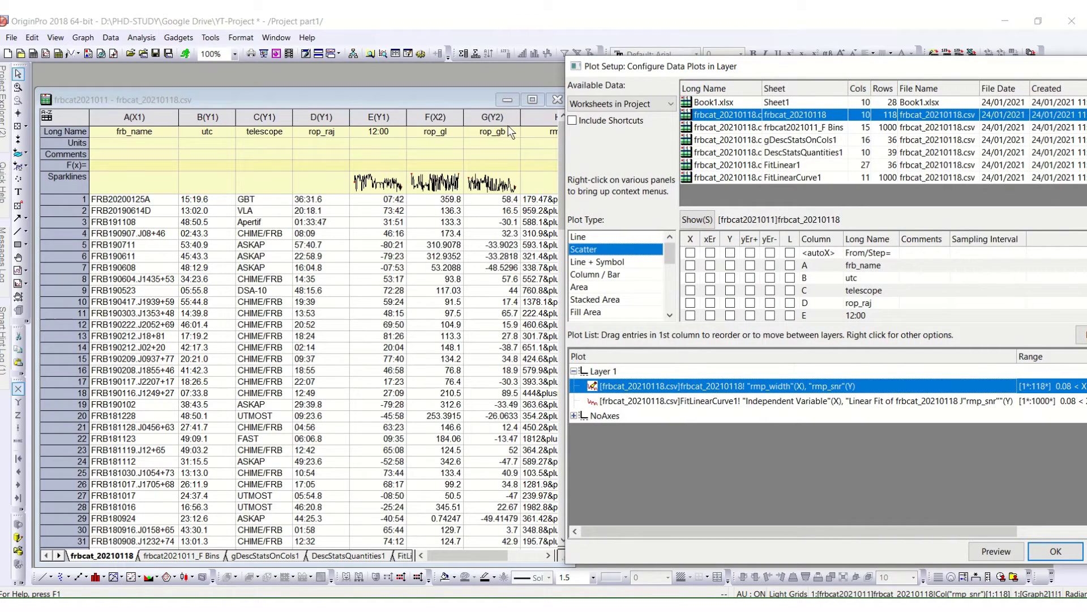
{"action": "left_click_drag", "start_coordinate": [677, 68], "coordinate": [431, 42]}
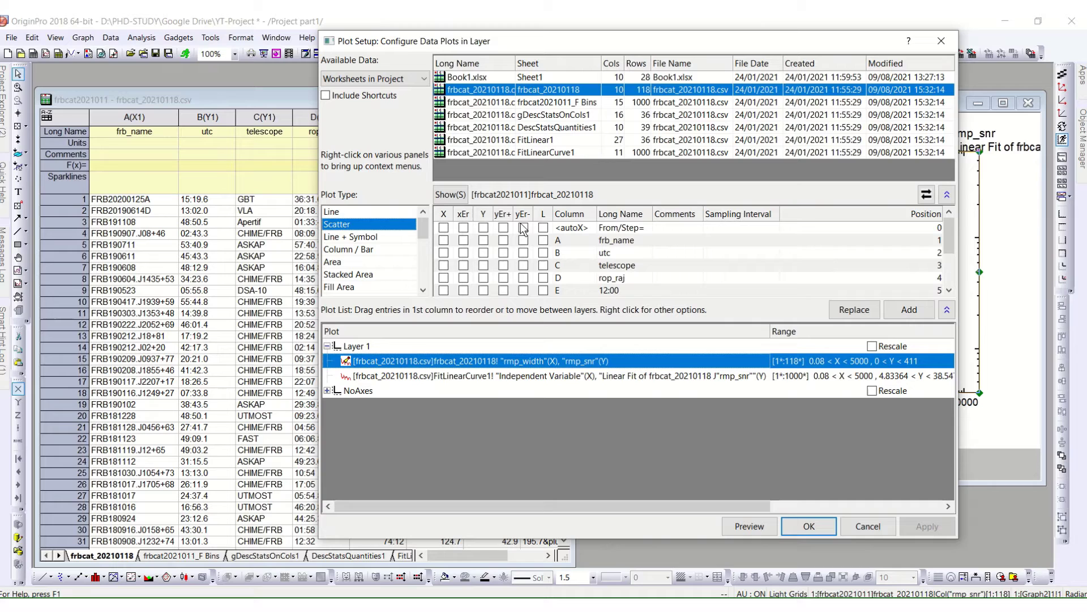
Add plots with rop_gl as X and rop_gb as Y to the plot list.
{"action": "left_click", "coordinate": [949, 290]}
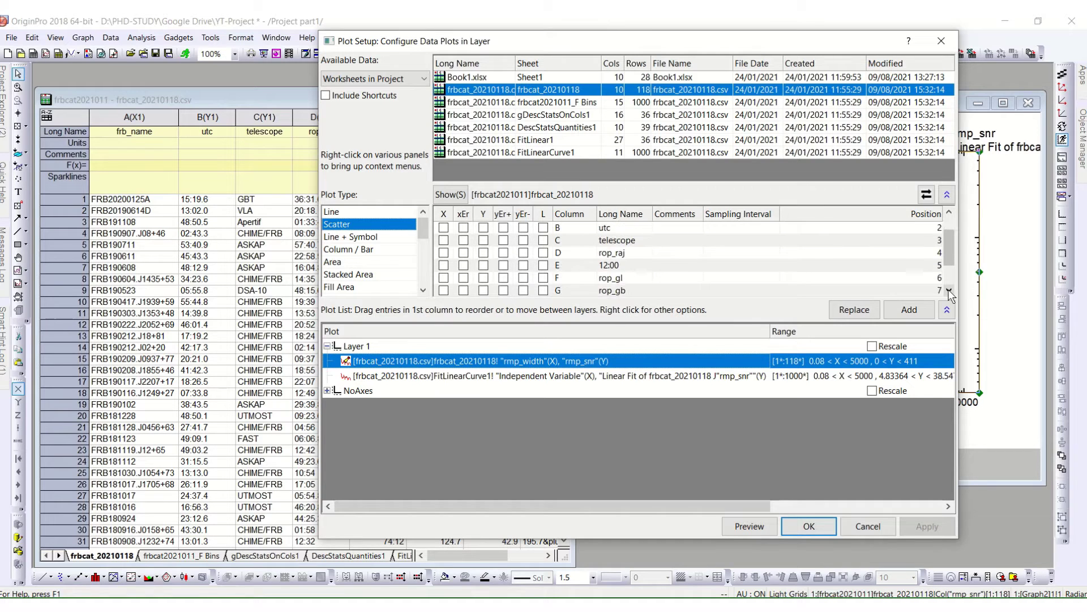
{"action": "left_click", "coordinate": [949, 290]}
{"action": "left_click", "coordinate": [949, 290]}
{"action": "left_click", "coordinate": [949, 290]}
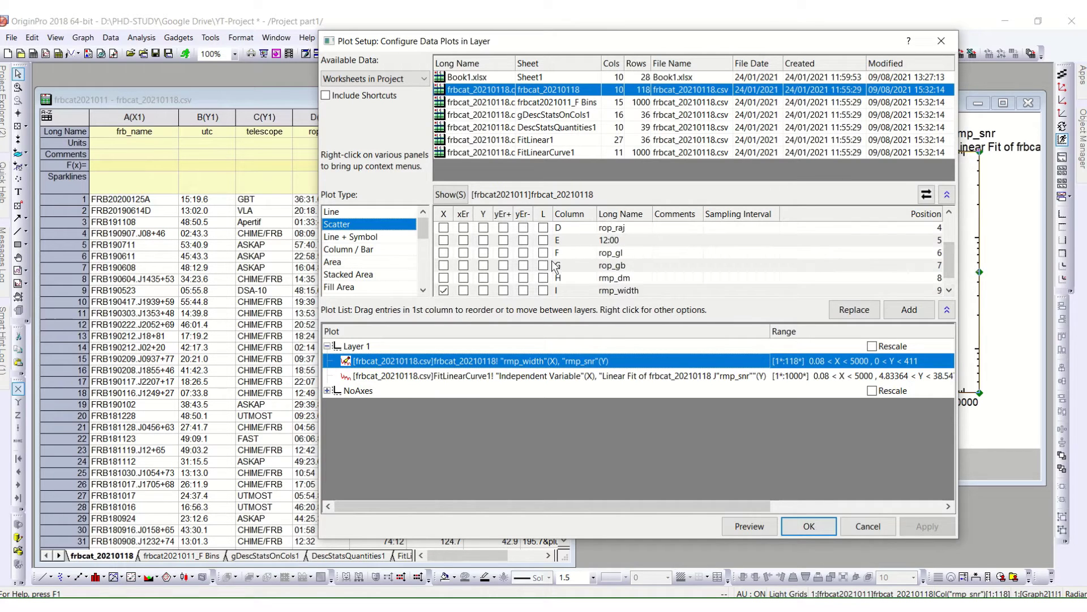
{"action": "left_click", "coordinate": [444, 253]}
{"action": "left_click", "coordinate": [484, 265]}
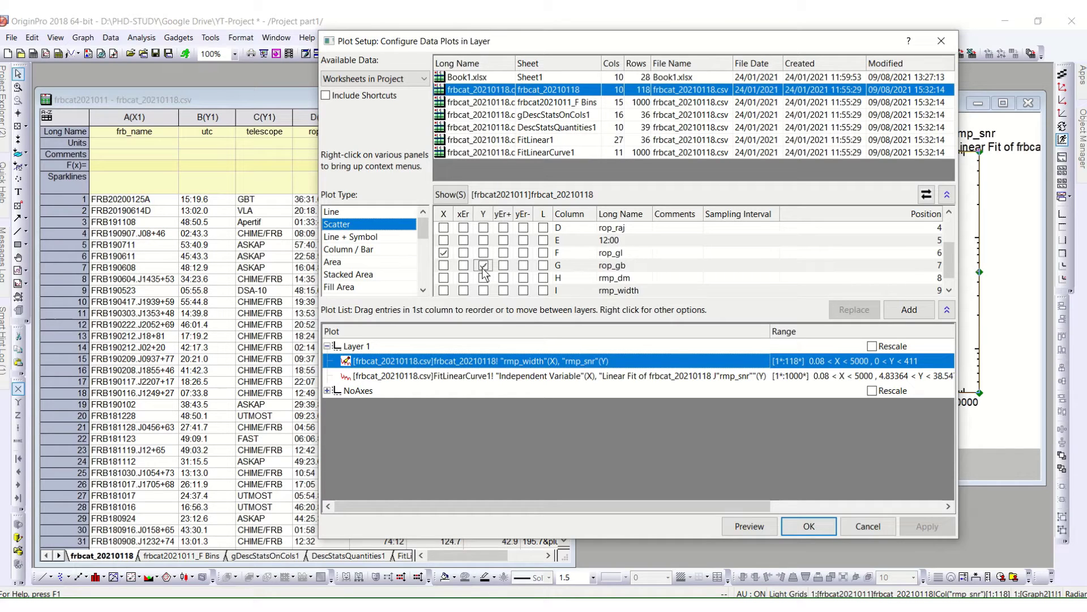
{"action": "left_click", "coordinate": [906, 312]}
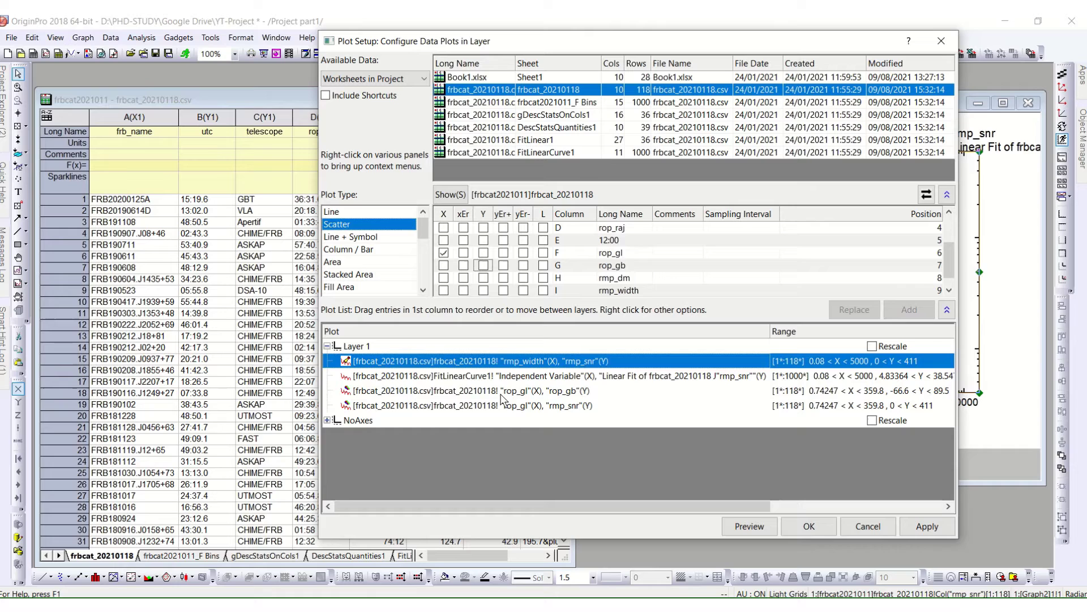
Move the rop_gb and rmp_snr vs rop_gl plots into the NoAxes layer and apply.
{"action": "left_click_drag", "start_coordinate": [507, 391], "coordinate": [496, 439]}
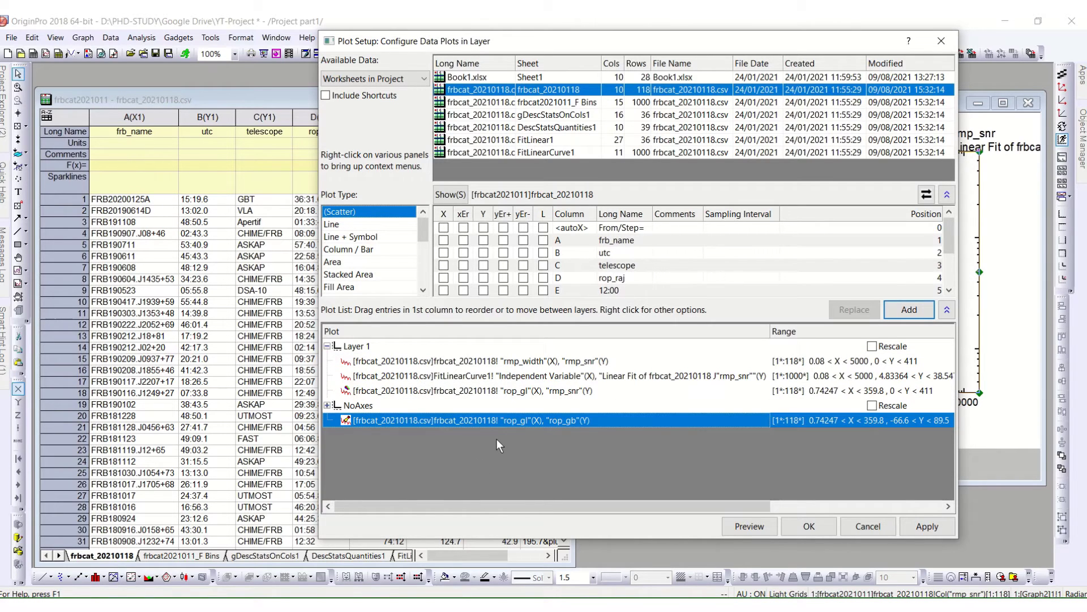
{"action": "left_click_drag", "start_coordinate": [516, 395], "coordinate": [505, 448]}
{"action": "left_click", "coordinate": [349, 391]}
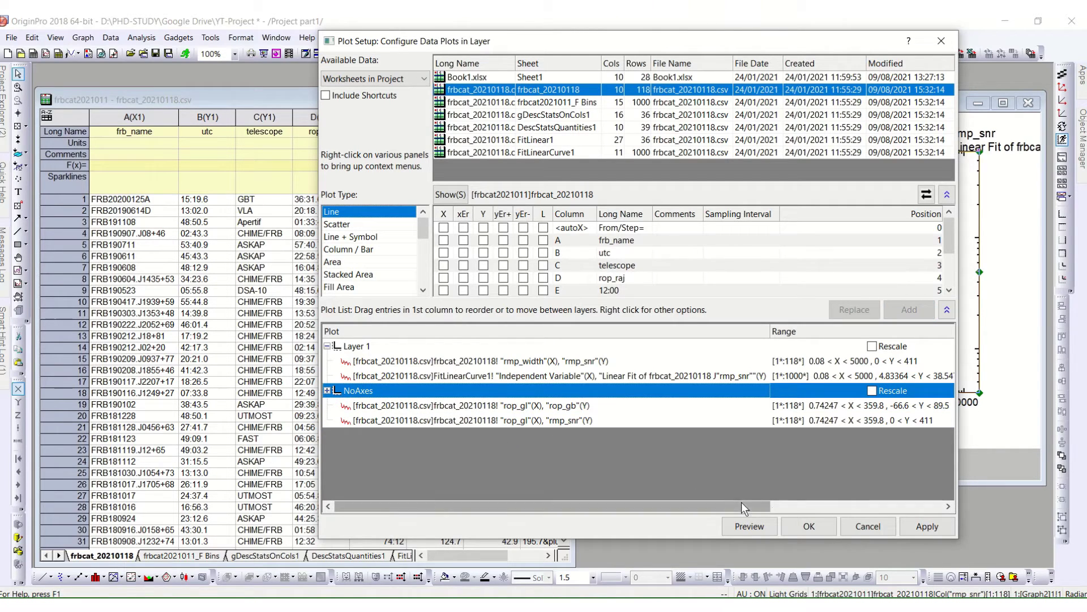
{"action": "left_click", "coordinate": [927, 526]}
{"action": "left_click", "coordinate": [810, 526]}
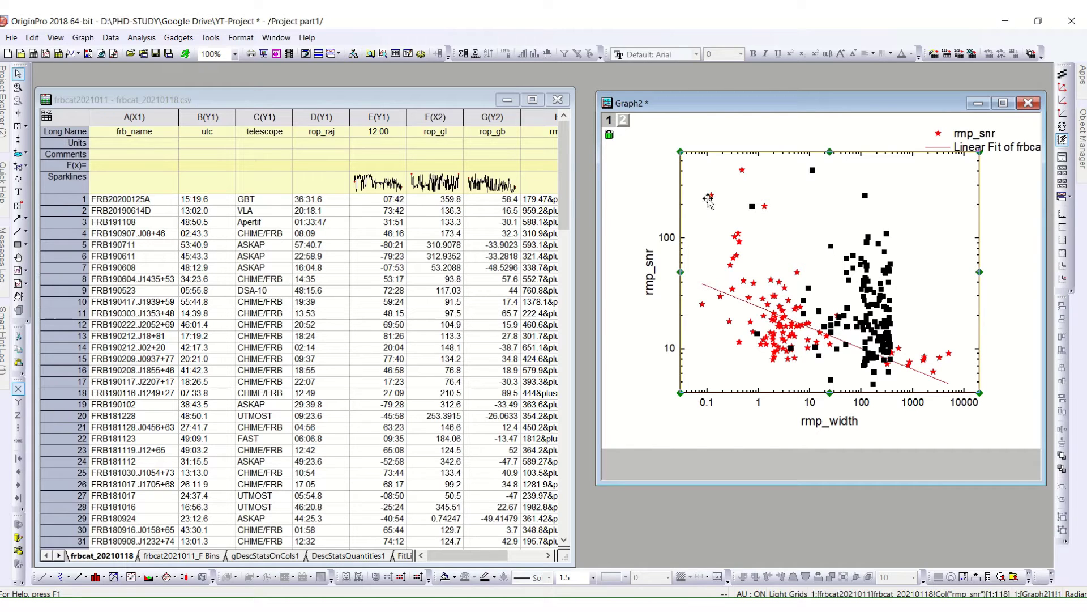
{"action": "left_click", "coordinate": [625, 131]}
{"action": "left_click", "coordinate": [623, 121]}
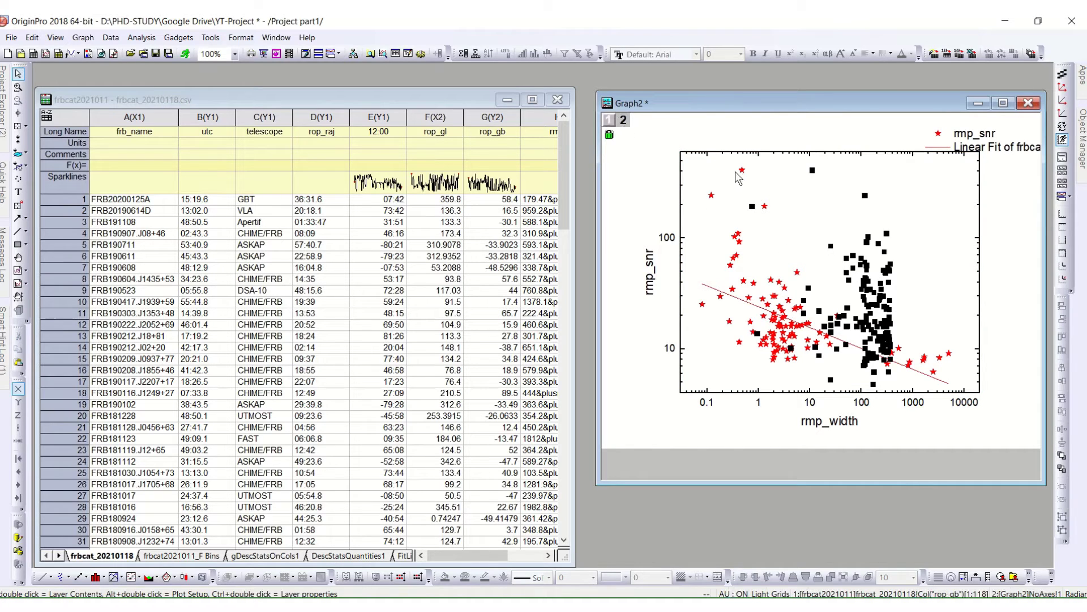
{"action": "left_click", "coordinate": [869, 282]}
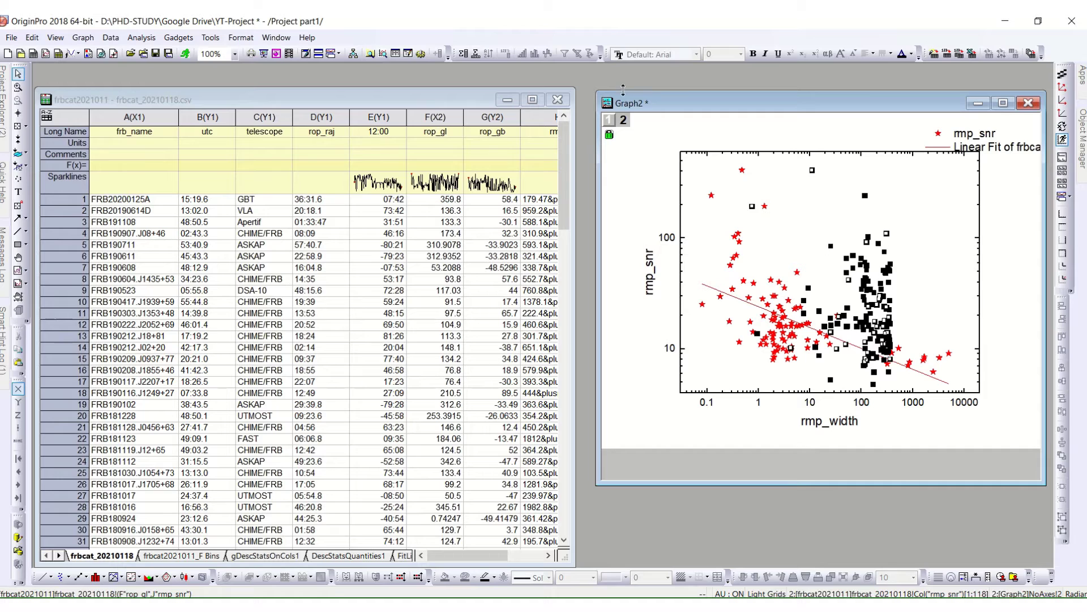
{"action": "left_click", "coordinate": [606, 122]}
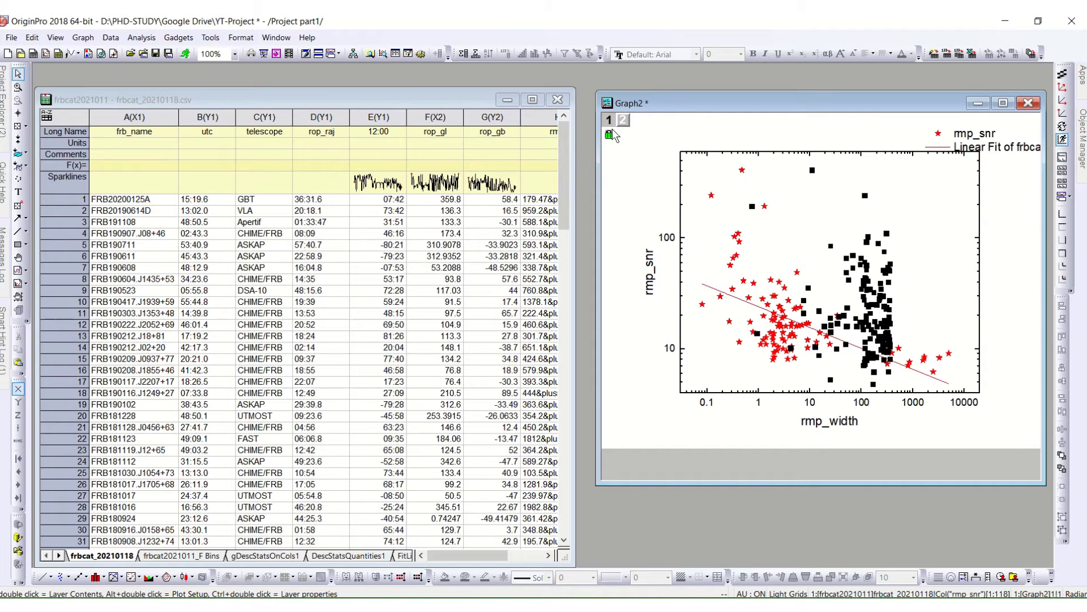
{"action": "left_click", "coordinate": [735, 265]}
{"action": "left_click", "coordinate": [876, 294]}
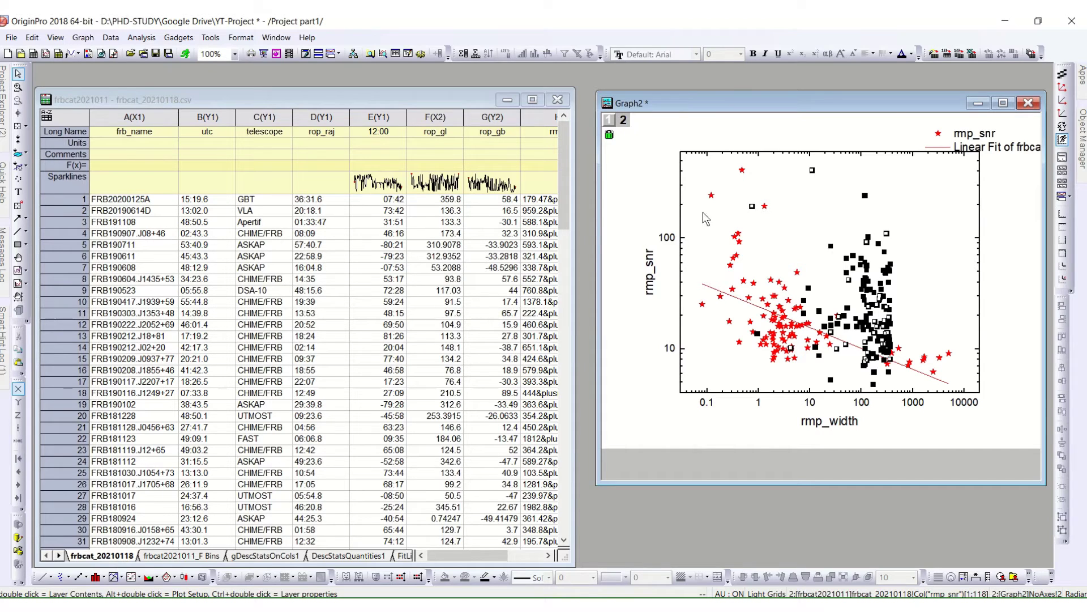
{"action": "left_click", "coordinate": [735, 257]}
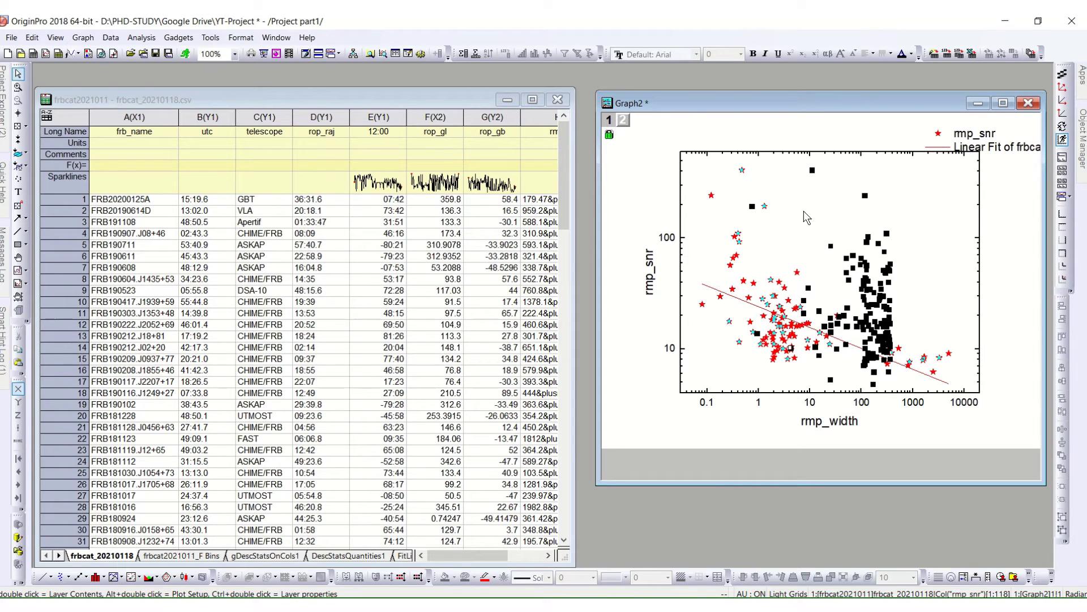
Duplicate Graph2 as Graph3 and delete Graph3's second layer.
{"action": "right_click", "coordinate": [692, 103]}
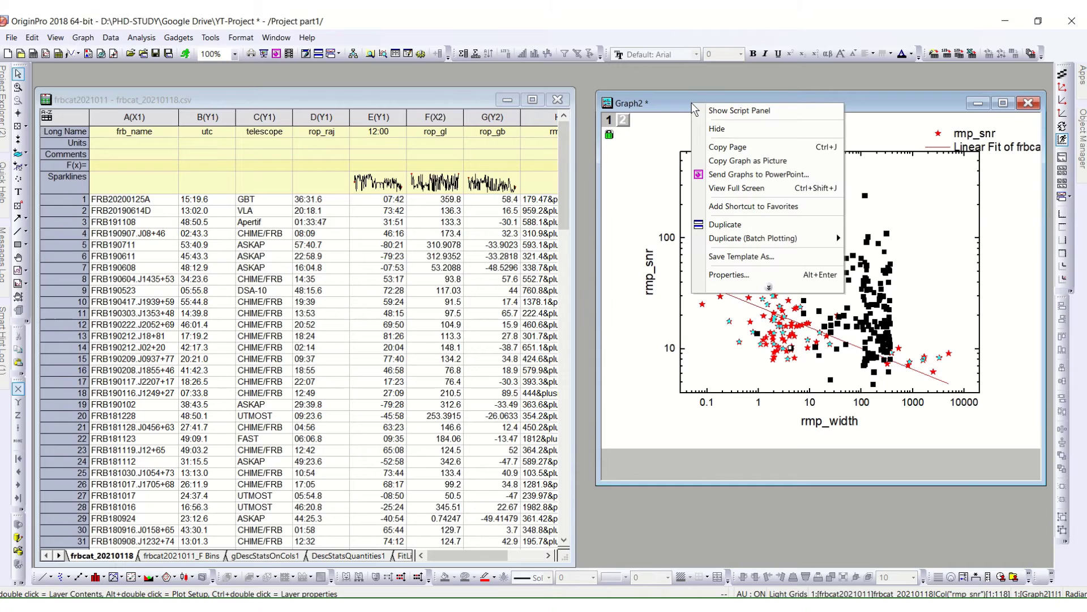
{"action": "left_click", "coordinate": [725, 225]}
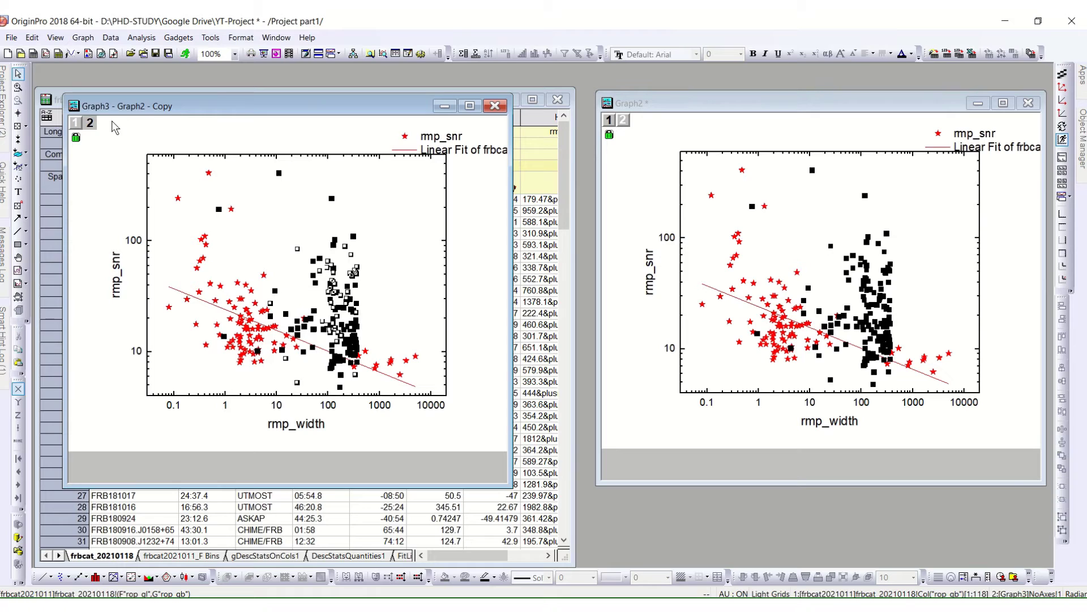
{"action": "right_click", "coordinate": [92, 131]}
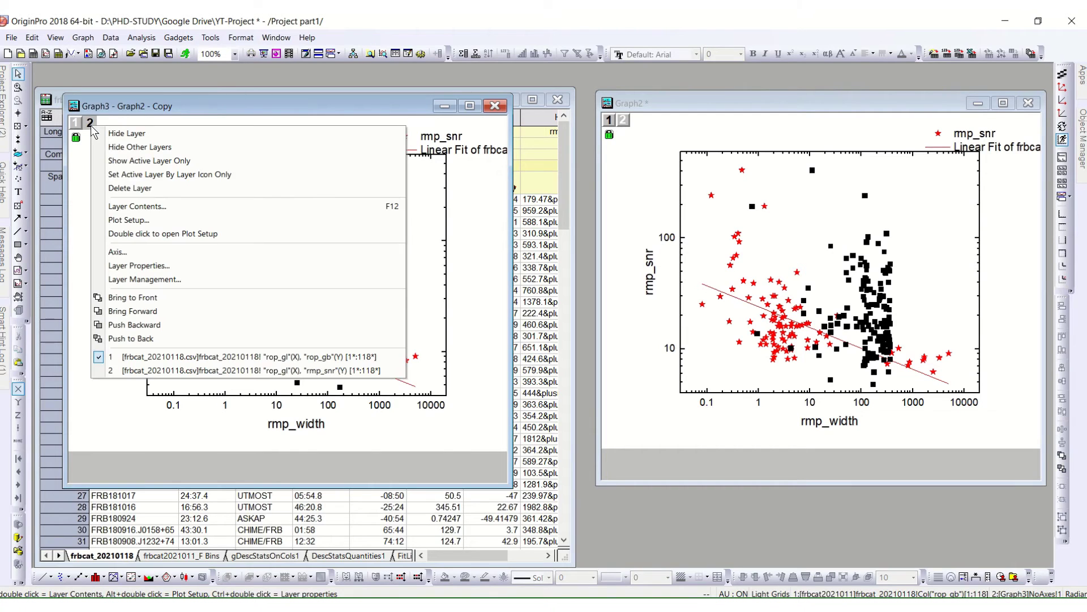
{"action": "left_click", "coordinate": [136, 194]}
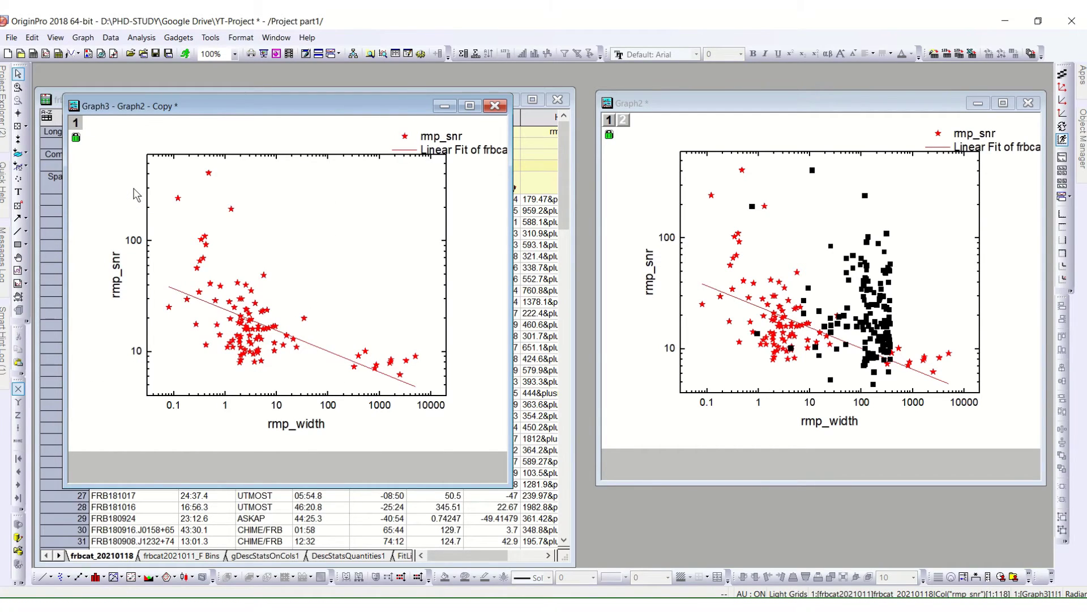
{"action": "left_click", "coordinate": [339, 263]}
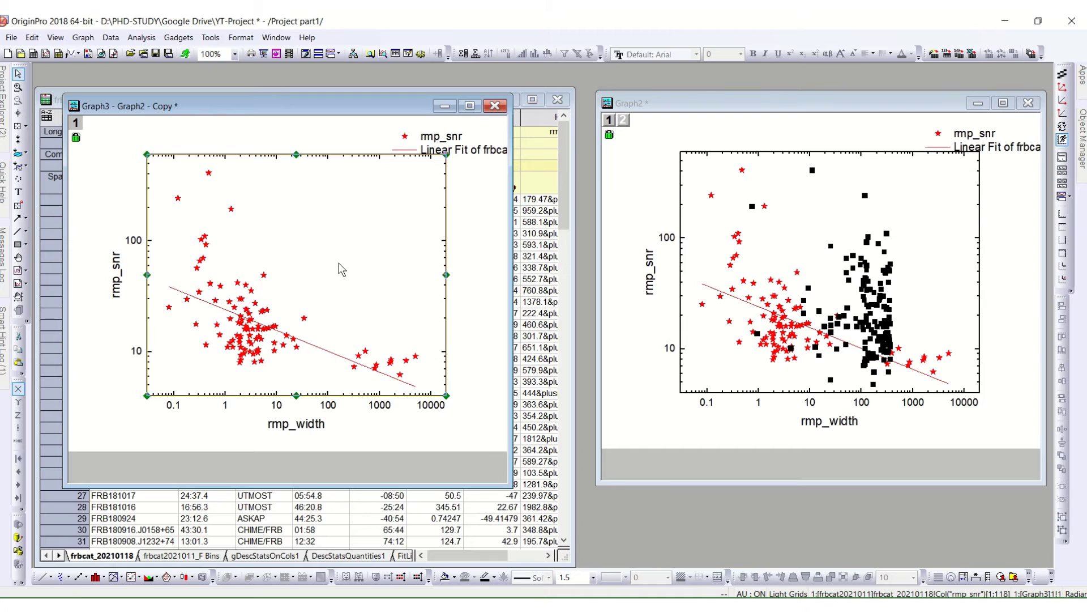
Add a Top-X Right-Y (Linked Dimension) layer to Graph3.
{"action": "left_click", "coordinate": [83, 38]}
{"action": "mouse_move", "coordinate": [116, 120]}
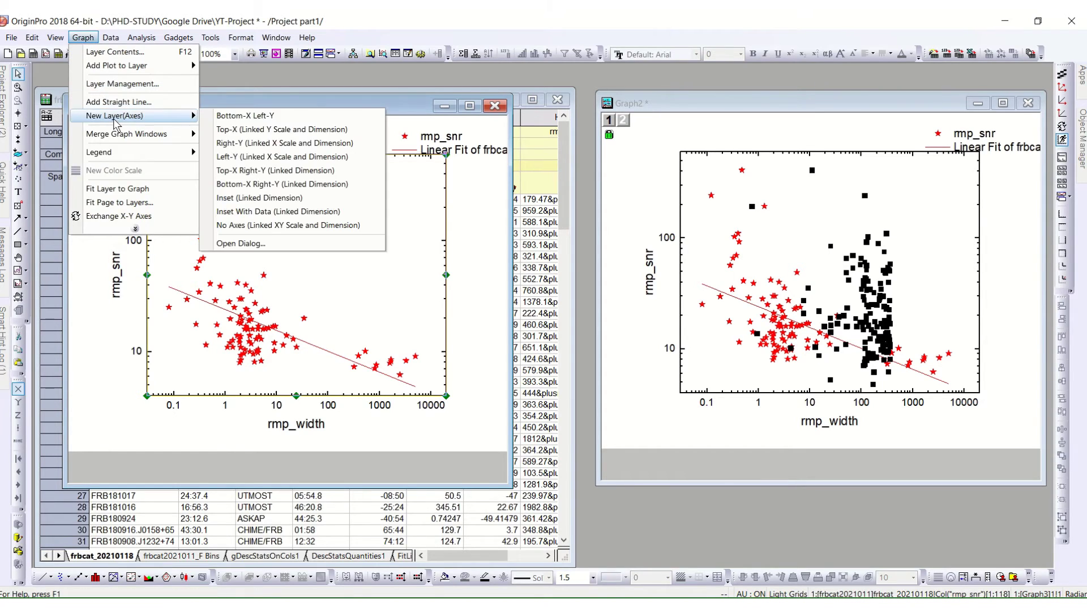
{"action": "left_click", "coordinate": [256, 171]}
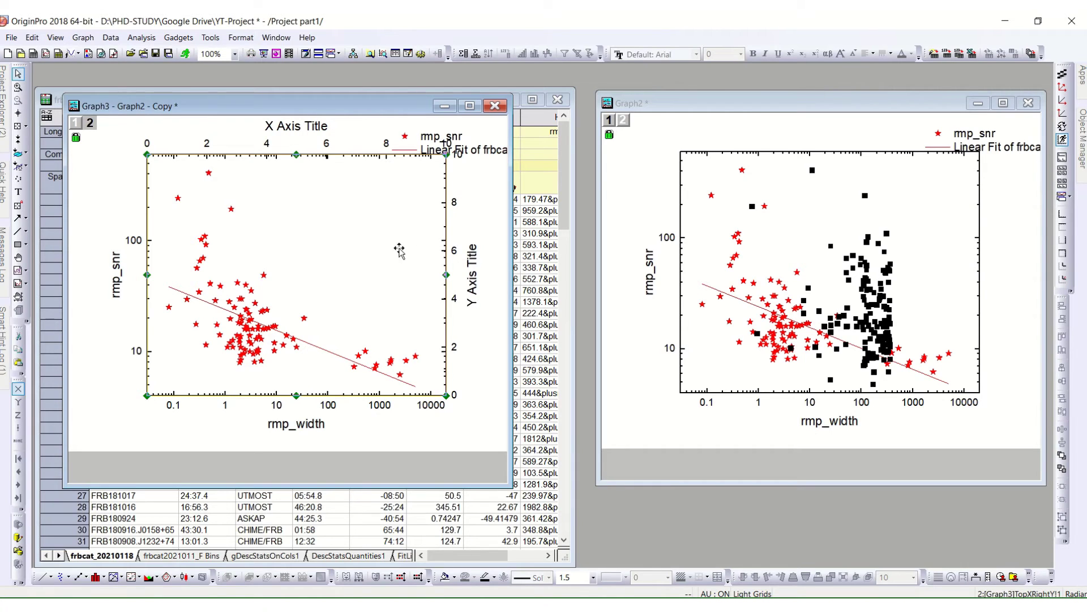
Plot rop_gb (Y) against rop_gl (X) from frbcat_20210118 in Graph3's layer 2.
{"action": "right_click", "coordinate": [89, 130]}
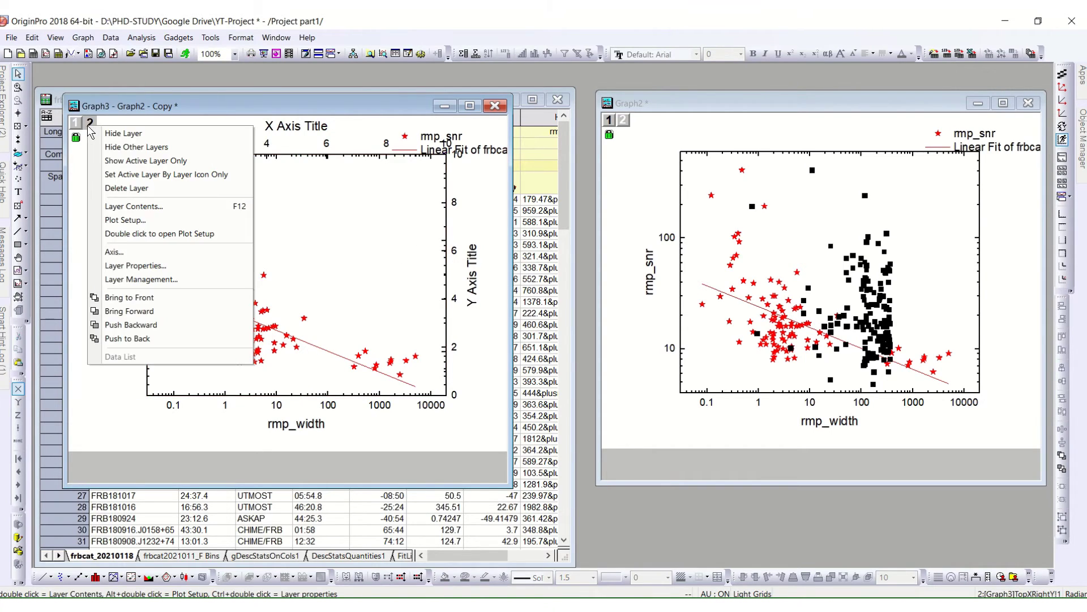
{"action": "left_click", "coordinate": [126, 220]}
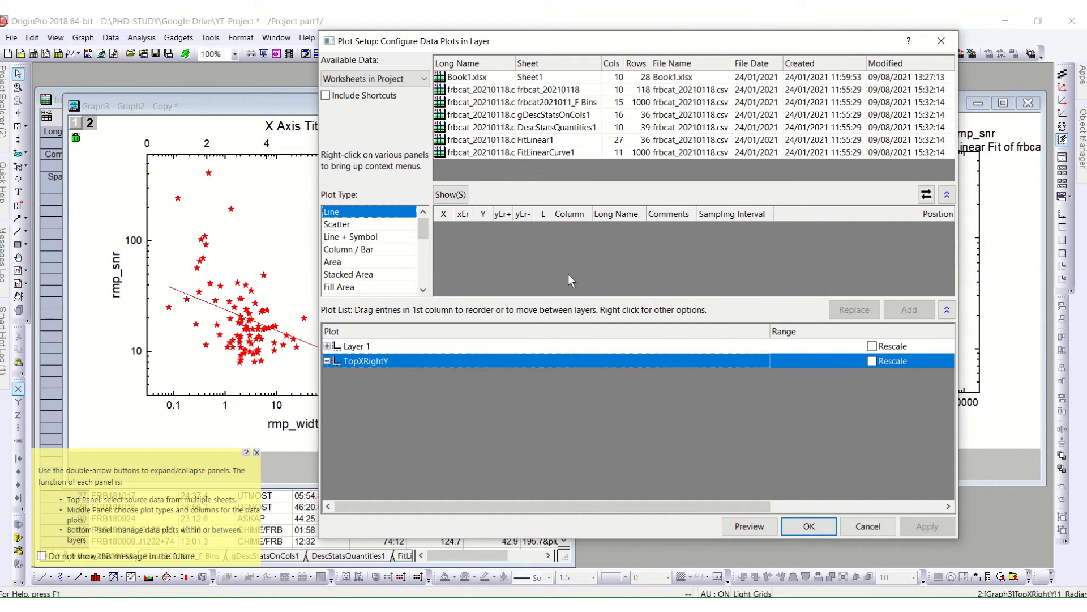
{"action": "left_click", "coordinate": [580, 92]}
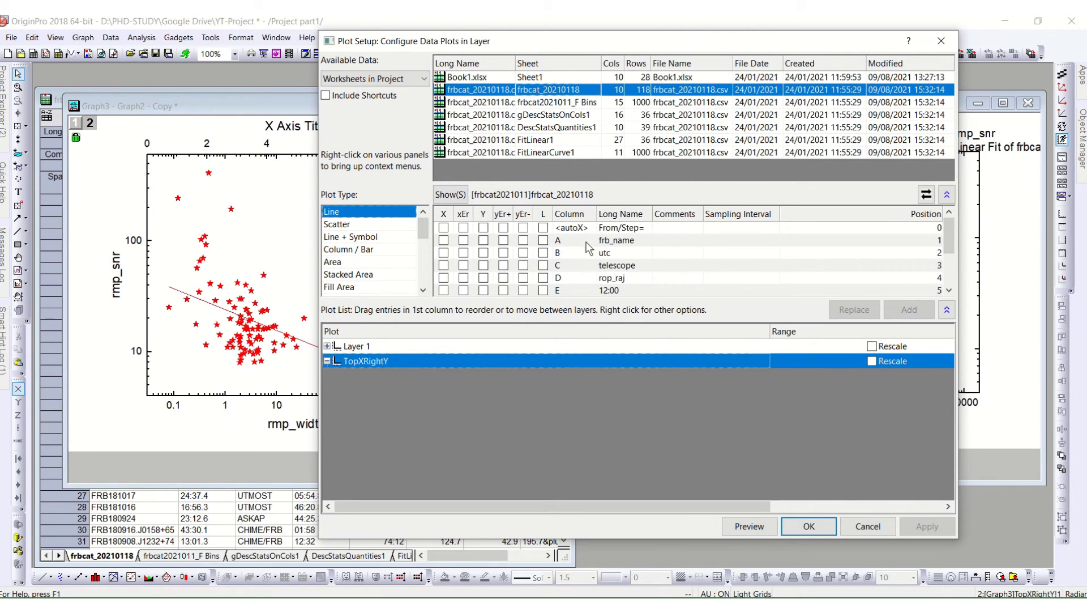
{"action": "left_click", "coordinate": [950, 289]}
{"action": "left_click", "coordinate": [950, 289]}
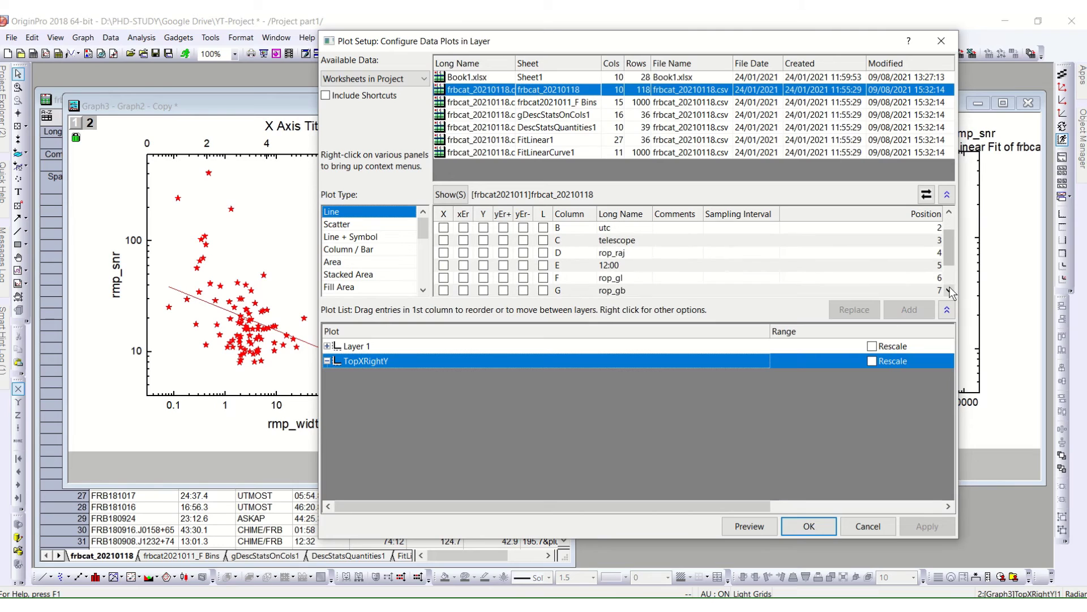
{"action": "left_click", "coordinate": [443, 278]}
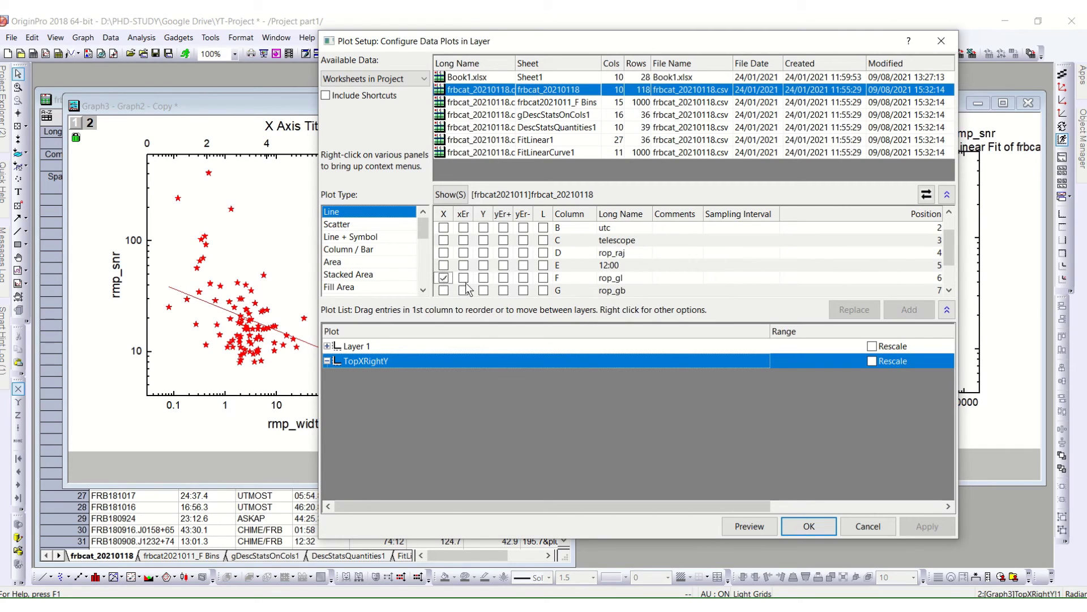
{"action": "left_click", "coordinate": [483, 290]}
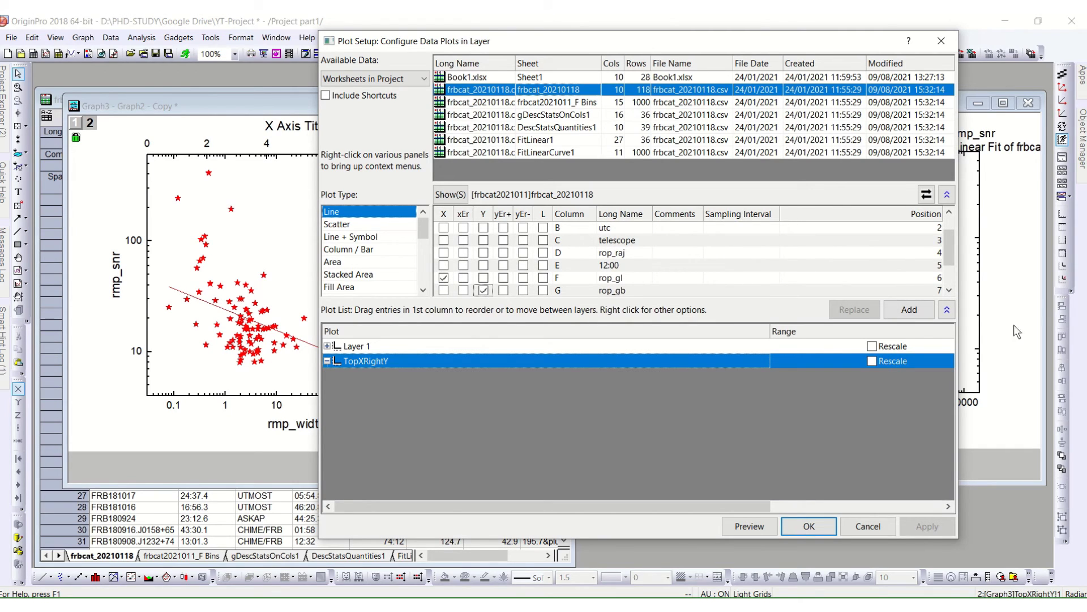
{"action": "left_click", "coordinate": [921, 316]}
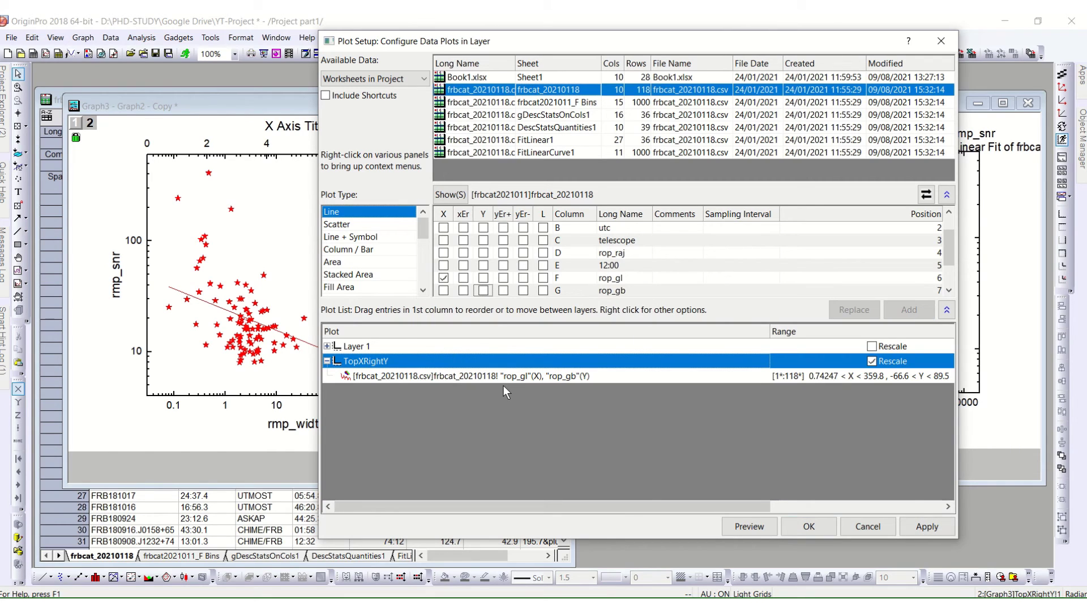
{"action": "left_click", "coordinate": [927, 526]}
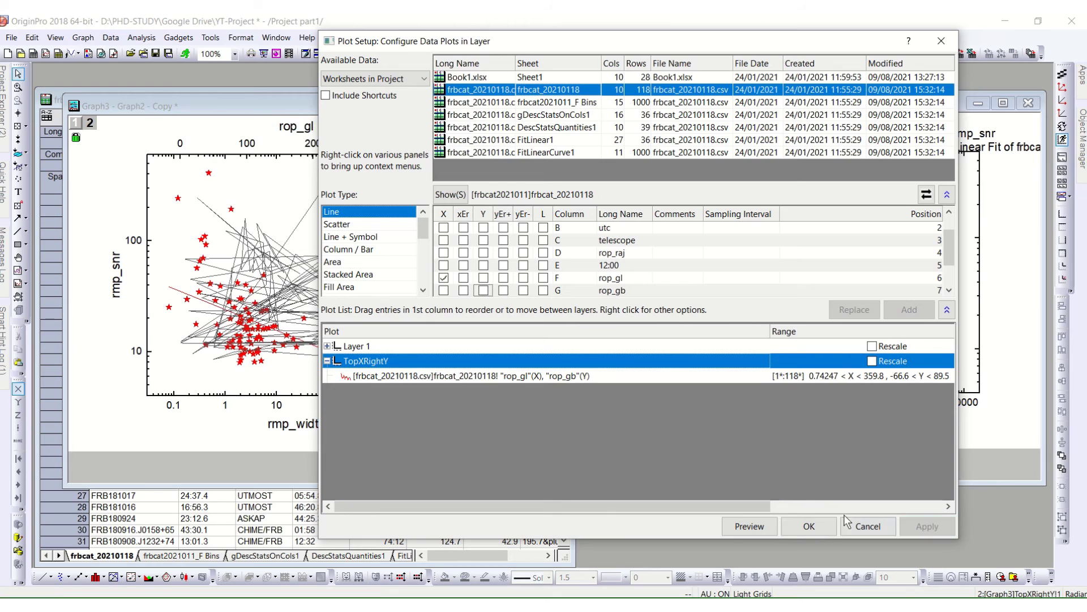
{"action": "left_click", "coordinate": [818, 528]}
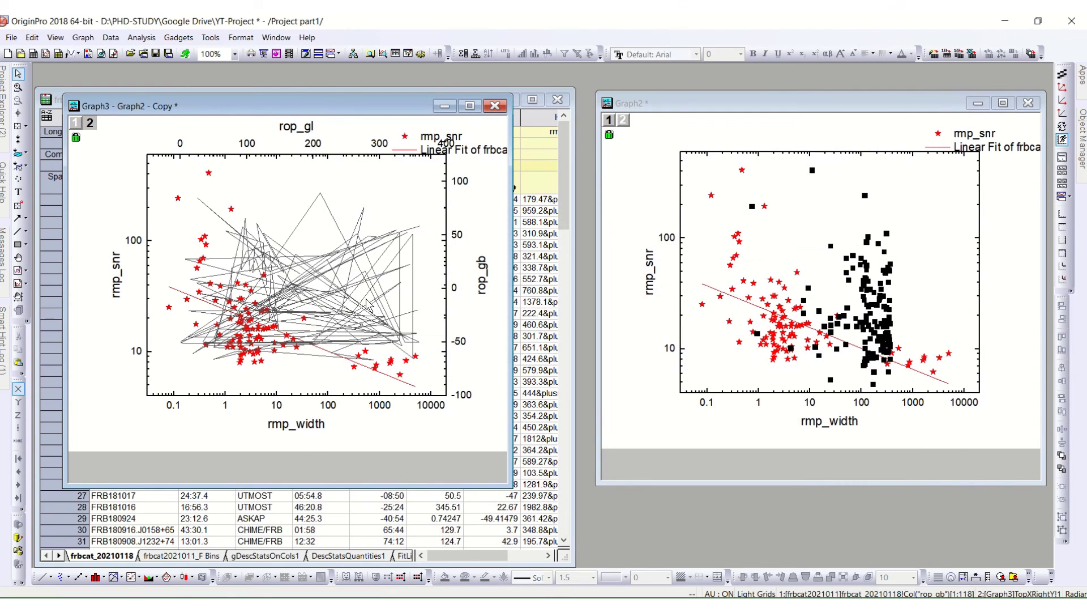
Change the rop_gl/rop_gb line plot to scatter points and save the project.
{"action": "left_click", "coordinate": [353, 309]}
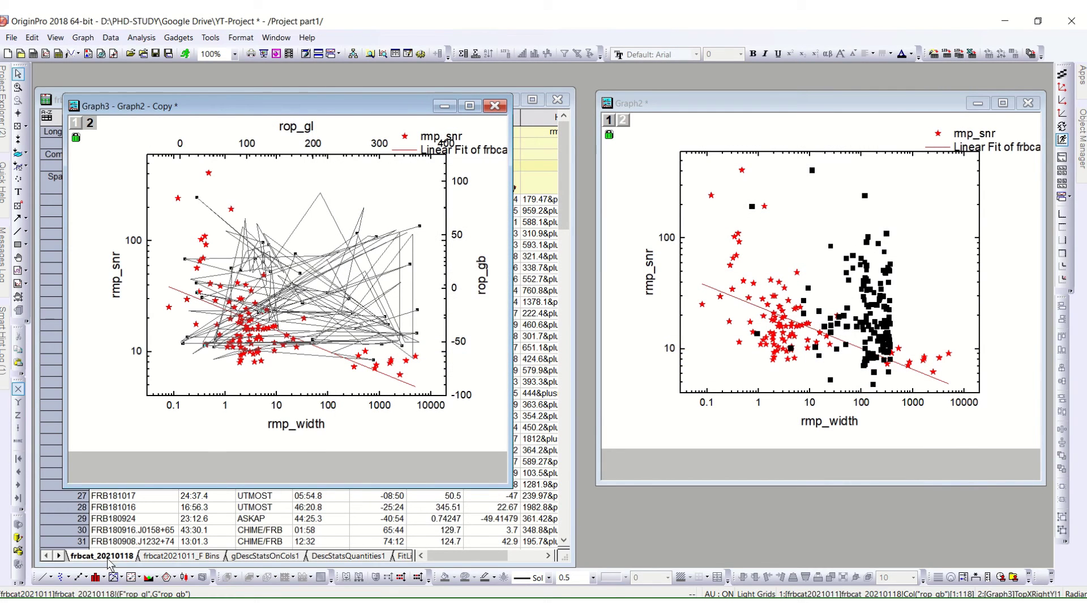
{"action": "left_click", "coordinate": [71, 578]}
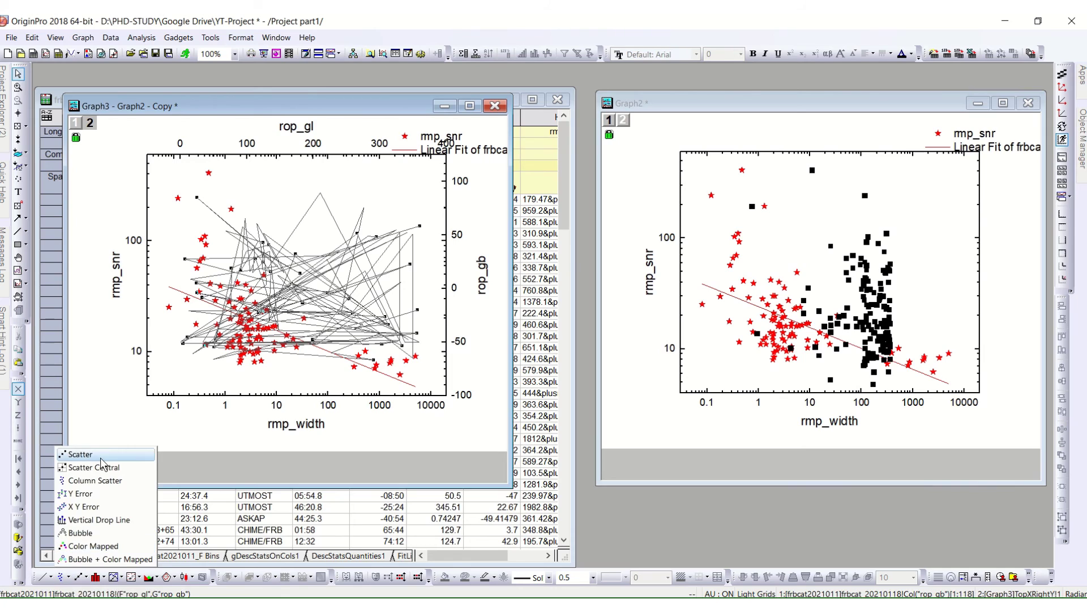
{"action": "left_click", "coordinate": [85, 453]}
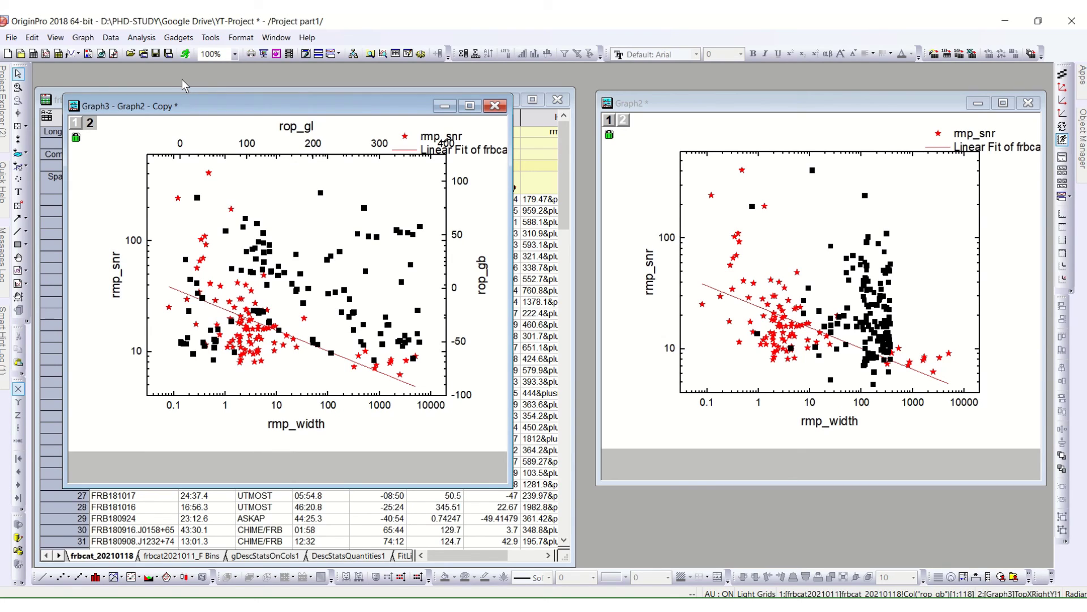
{"action": "key", "text": "ctrl+s"}
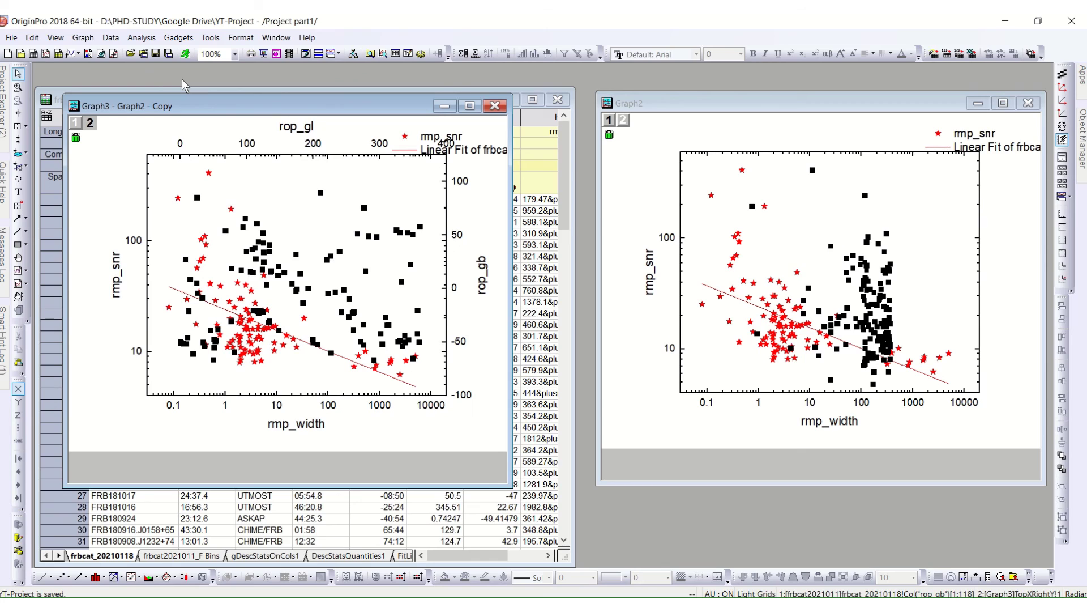